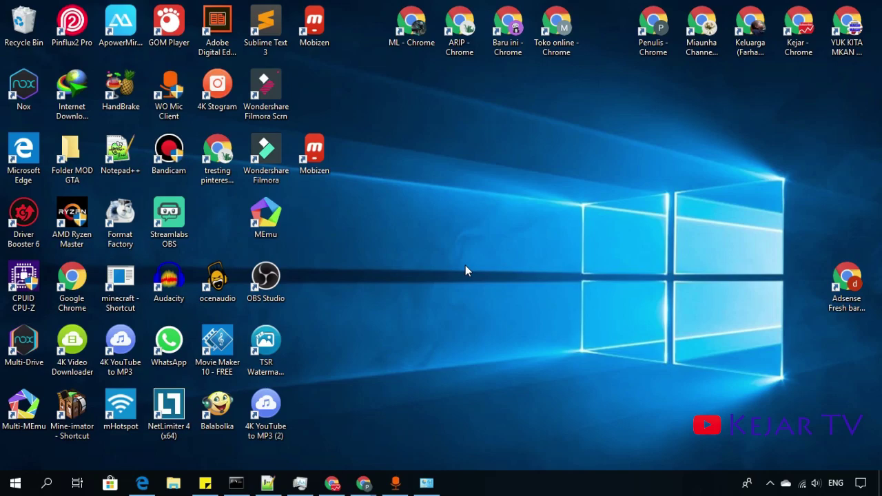
Step: Launch Chrome from the Penulis desktop shortcut to a new tab
{"action": "double_click", "coordinate": [653, 28]}
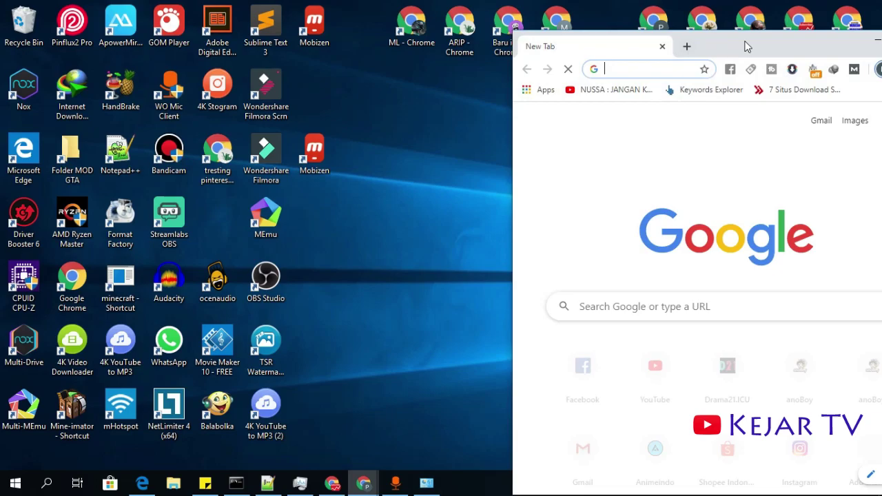
Step: Maximize Chrome and run a Google search for 'alquran online'
{"action": "double_click", "coordinate": [744, 46]}
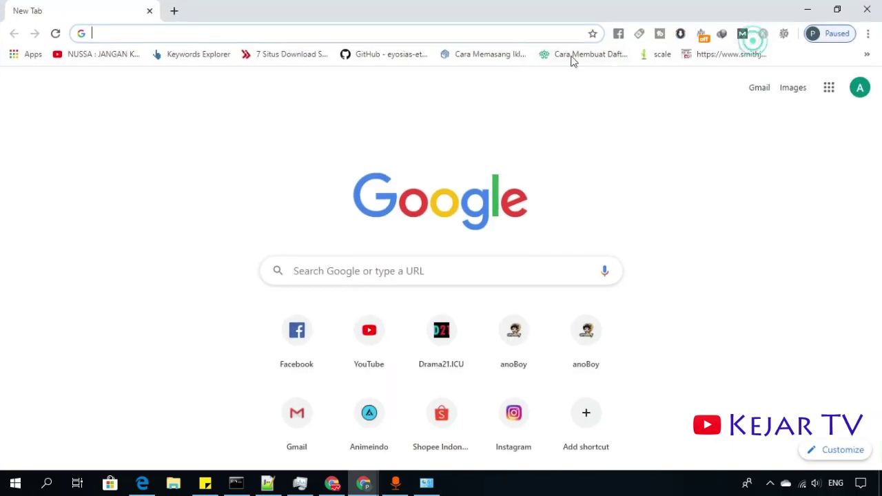
{"action": "left_click", "coordinate": [480, 33]}
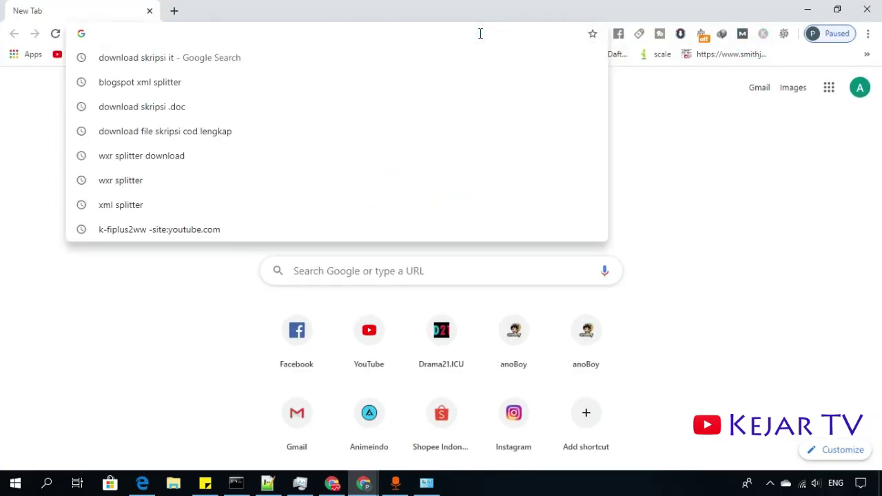
{"action": "type", "text": "alr"}
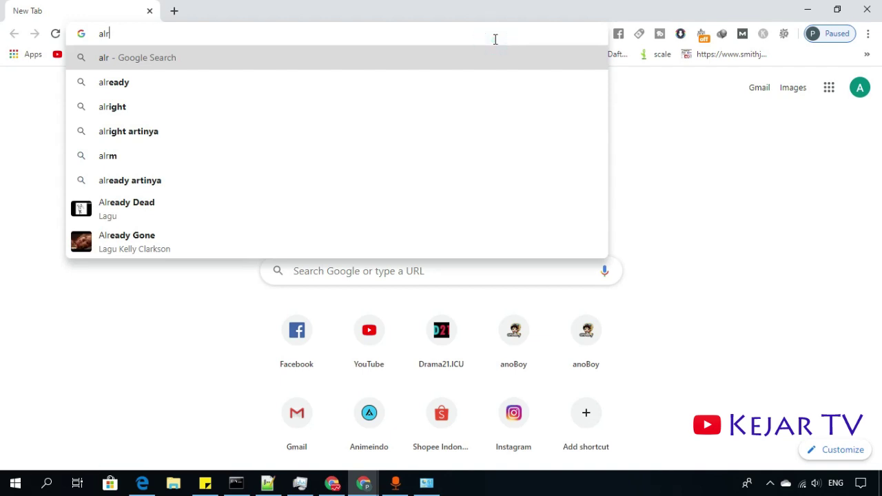
{"action": "key", "text": "BackSpace"}
{"action": "type", "text": "quran on"}
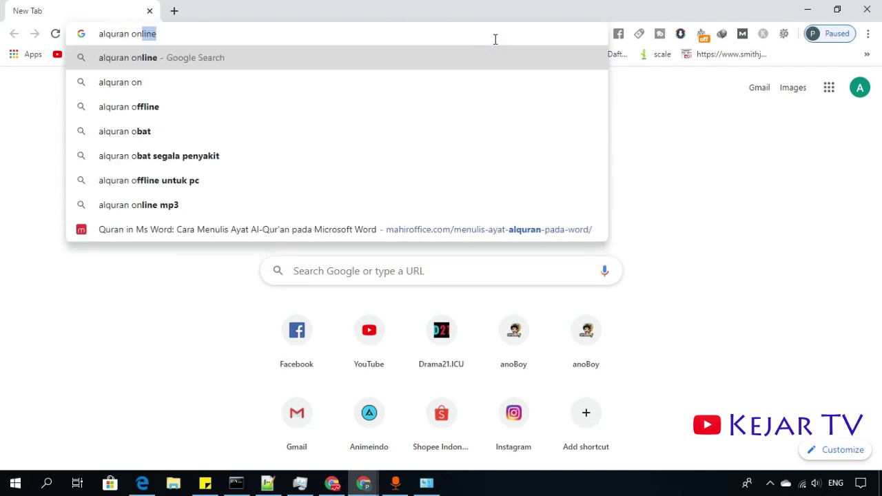
{"action": "key", "text": "Return"}
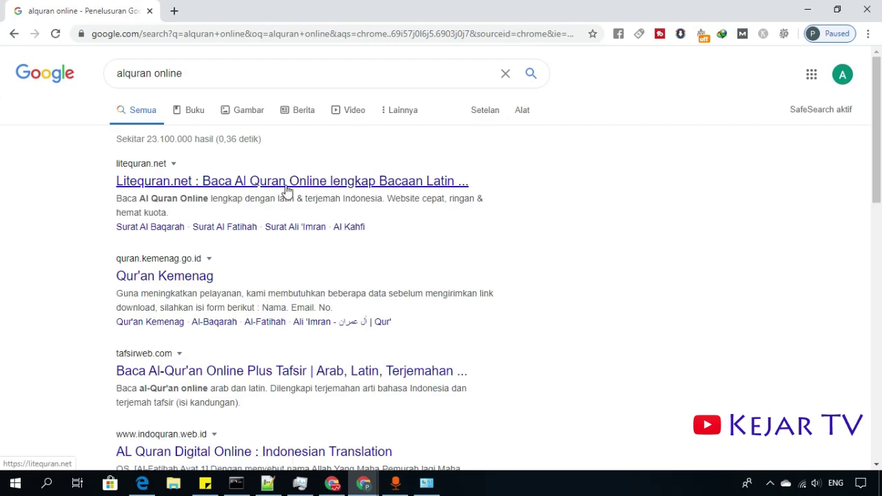
Step: Open the Litequran.net result and go to Surat Al Fatihah
{"action": "left_click", "coordinate": [288, 185]}
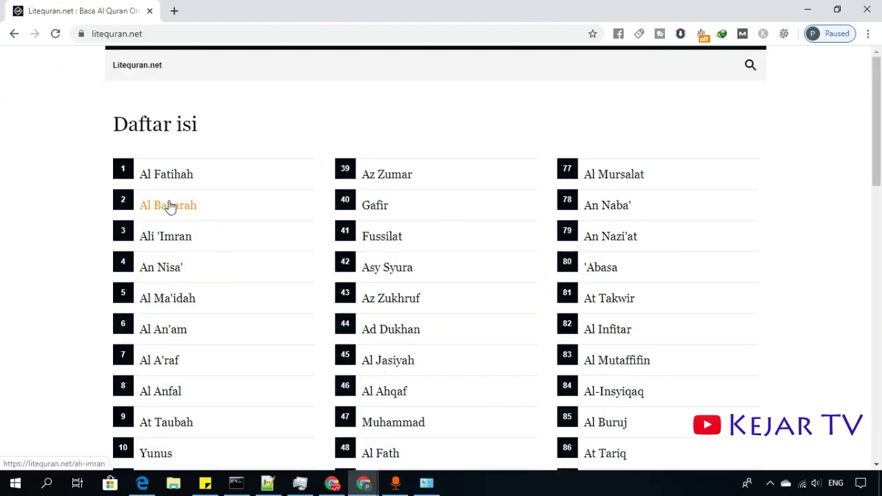
{"action": "left_click", "coordinate": [157, 183]}
{"action": "scroll", "coordinate": [610, 268], "scroll_direction": "down", "scroll_amount": 2}
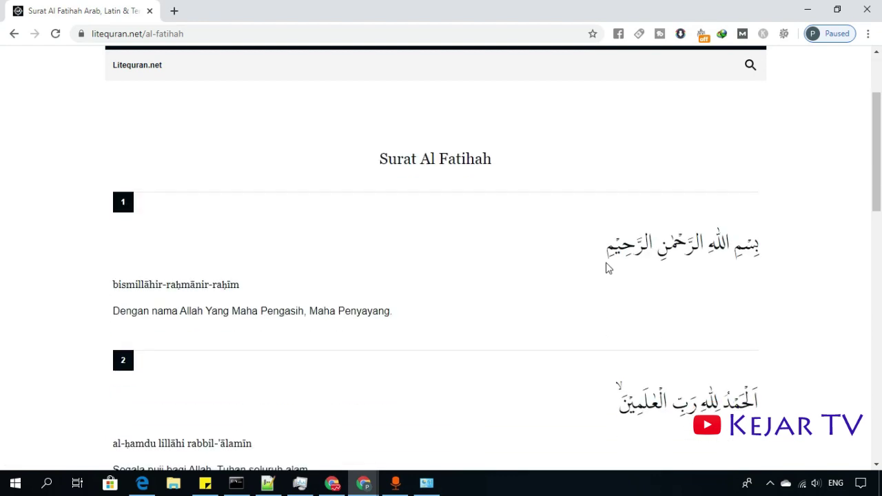
Step: Copy the Arabic text of verse 1 and dismiss the promotional popup
{"action": "left_click_drag", "start_coordinate": [610, 249], "coordinate": [755, 245]}
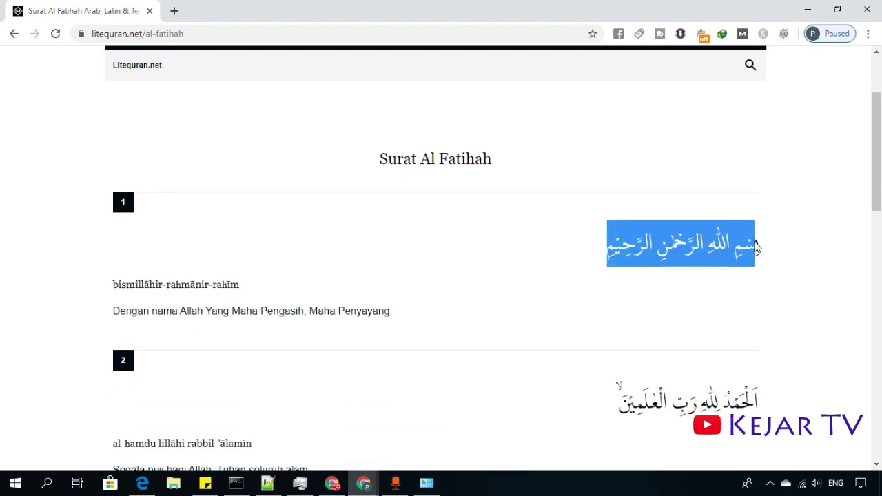
{"action": "right_click", "coordinate": [752, 247]}
{"action": "left_click", "coordinate": [752, 252]}
{"action": "scroll", "coordinate": [57, 279], "scroll_direction": "down", "scroll_amount": 3}
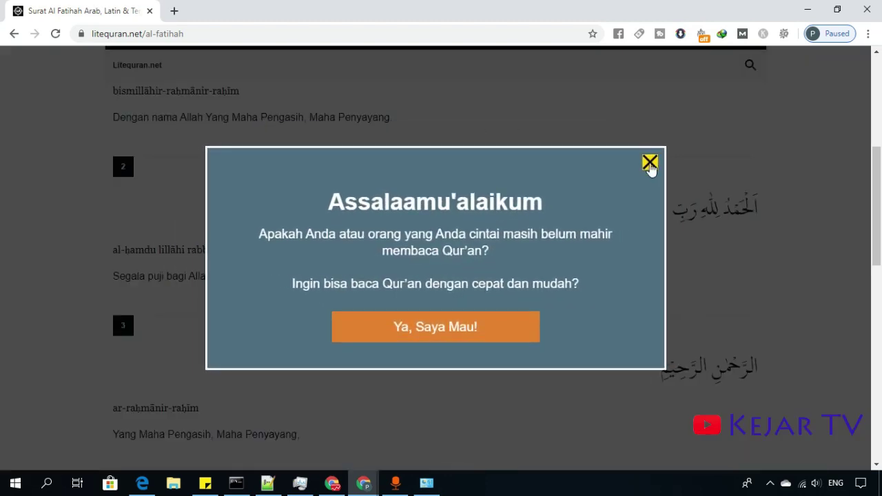
{"action": "left_click", "coordinate": [650, 163]}
{"action": "scroll", "coordinate": [292, 276], "scroll_direction": "up", "scroll_amount": 3}
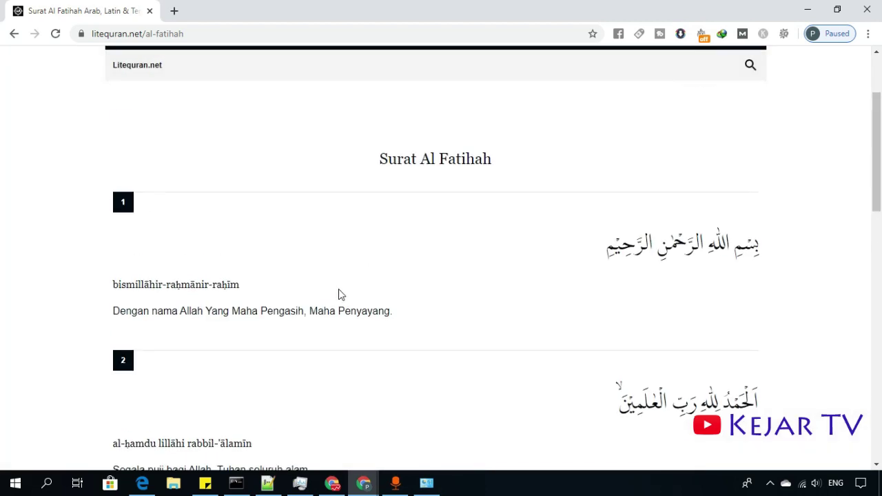
{"action": "mouse_move", "coordinate": [364, 483]}
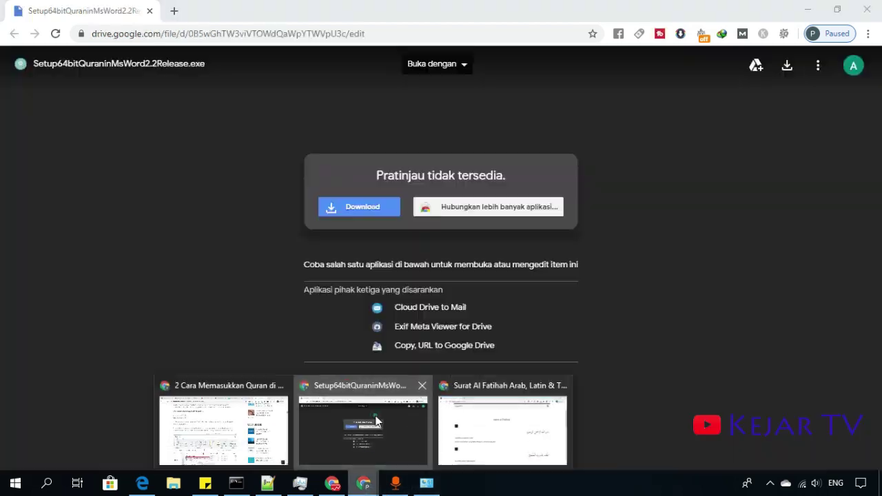
Step: Download Setup64bitQuraninMsWord2.2Release.exe from Google Drive and launch it from the download bar
{"action": "left_click", "coordinate": [362, 423]}
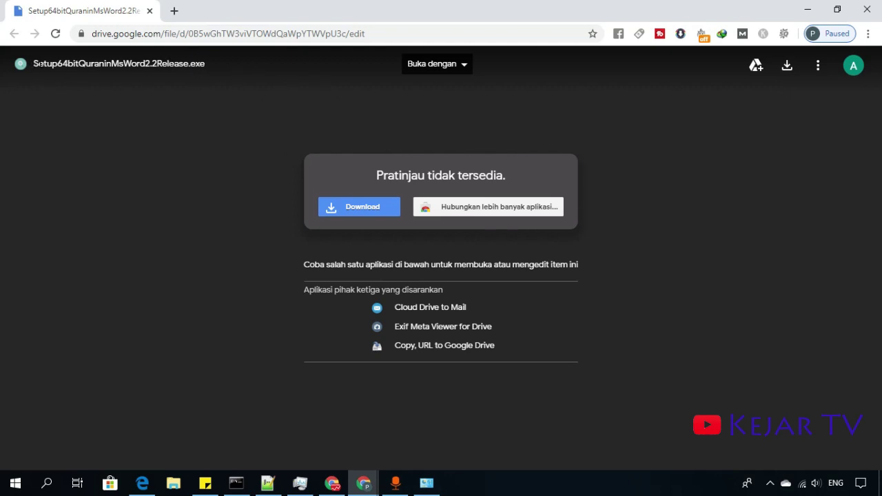
{"action": "left_click_drag", "start_coordinate": [37, 62], "coordinate": [206, 125]}
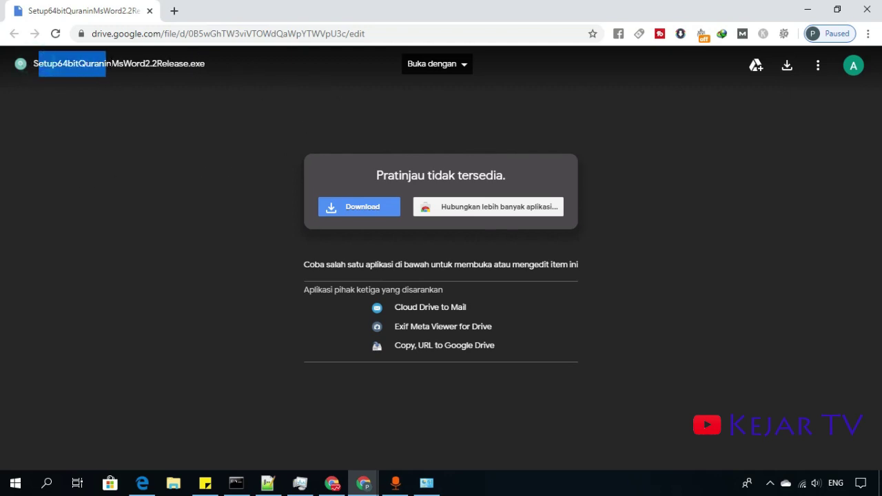
{"action": "left_click", "coordinate": [787, 66]}
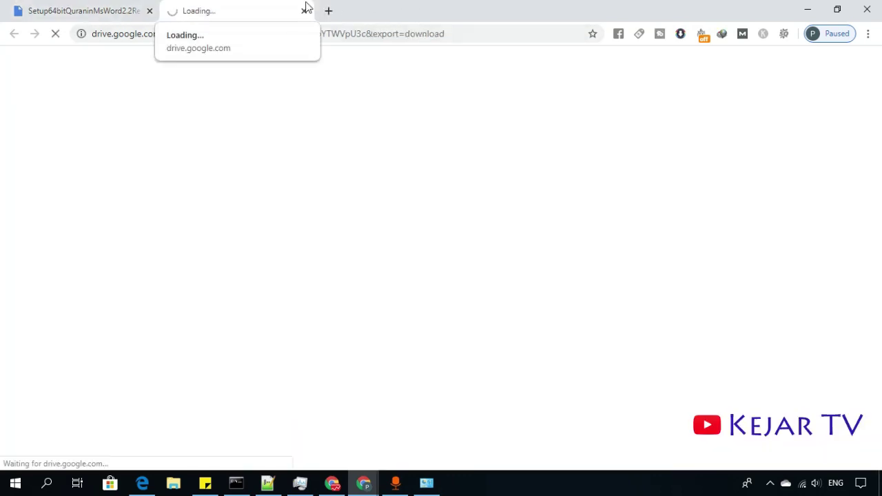
{"action": "left_click", "coordinate": [107, 10]}
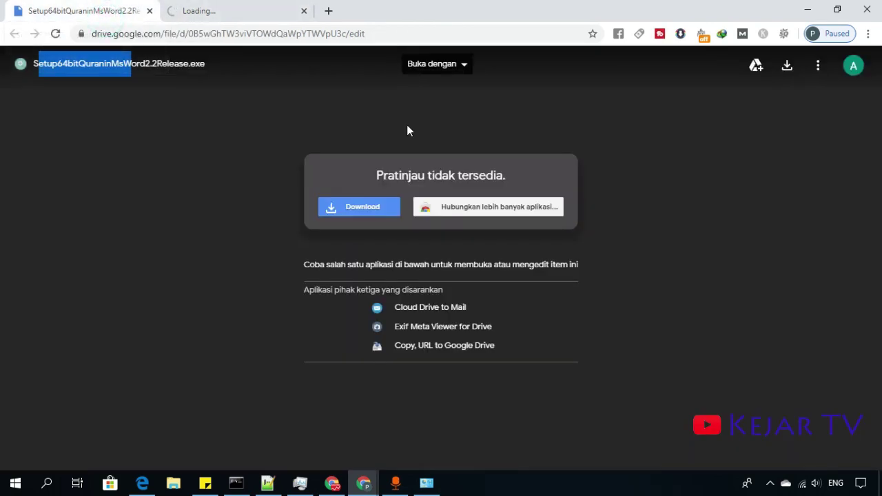
{"action": "left_click", "coordinate": [229, 9]}
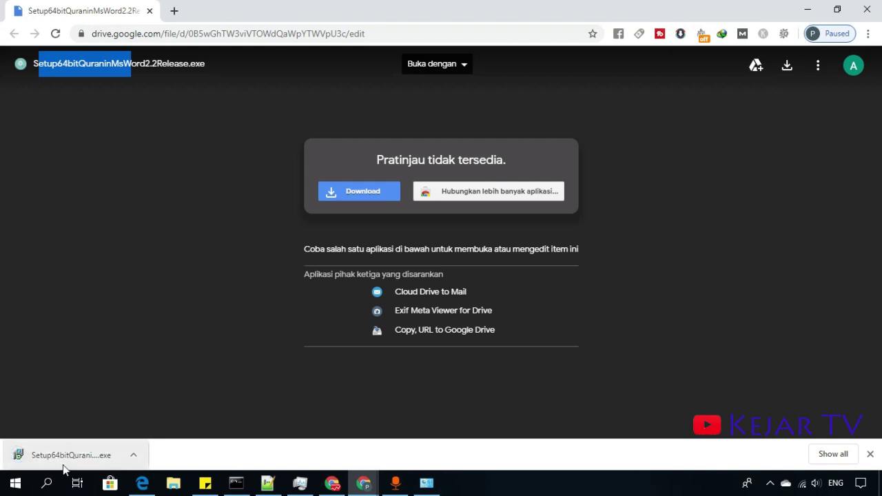
{"action": "left_click", "coordinate": [69, 456]}
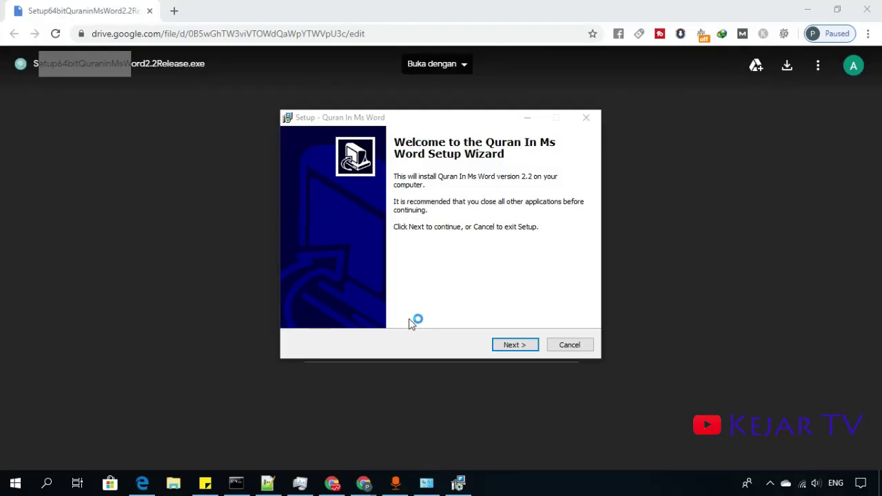
Step: Run the Quran In Ms Word 2.2 setup through Next and Install, then Finish
{"action": "left_click", "coordinate": [587, 121]}
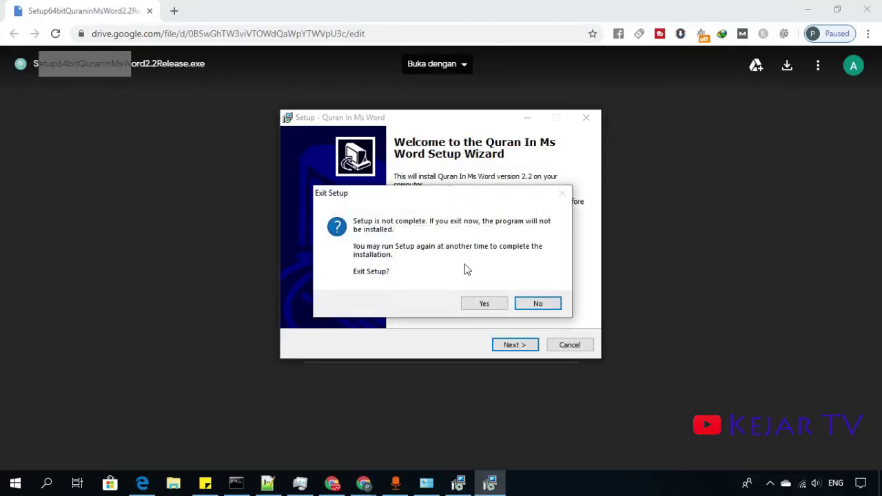
{"action": "left_click", "coordinate": [499, 308]}
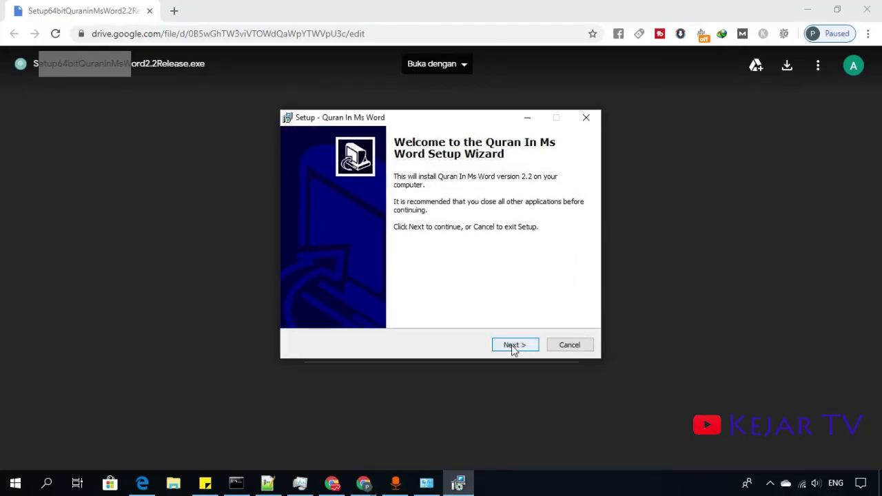
{"action": "left_click", "coordinate": [513, 347]}
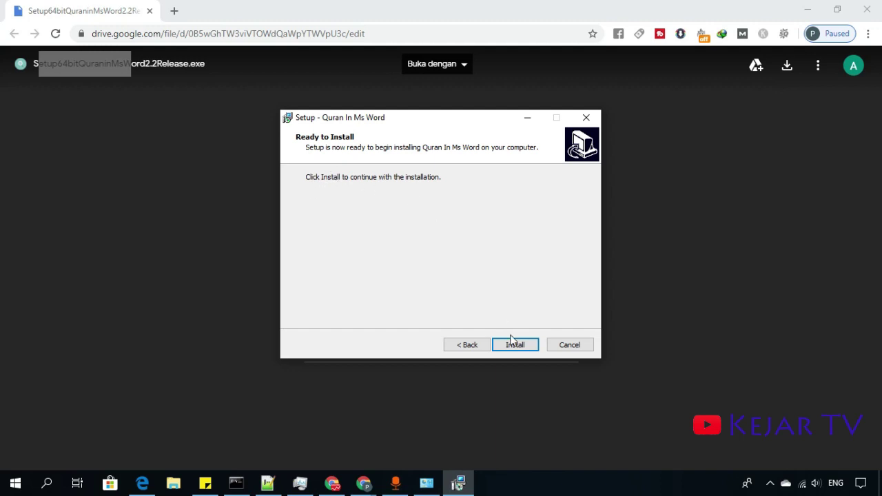
{"action": "left_click", "coordinate": [515, 346]}
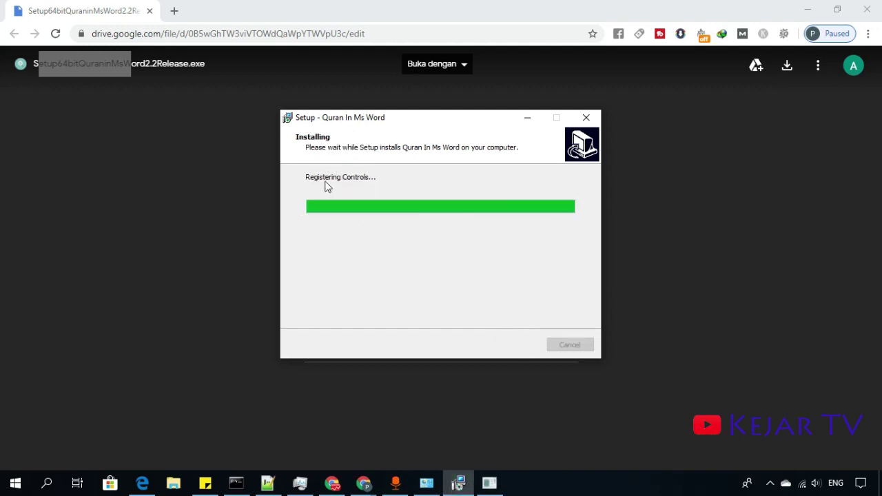
{"action": "left_click", "coordinate": [528, 350]}
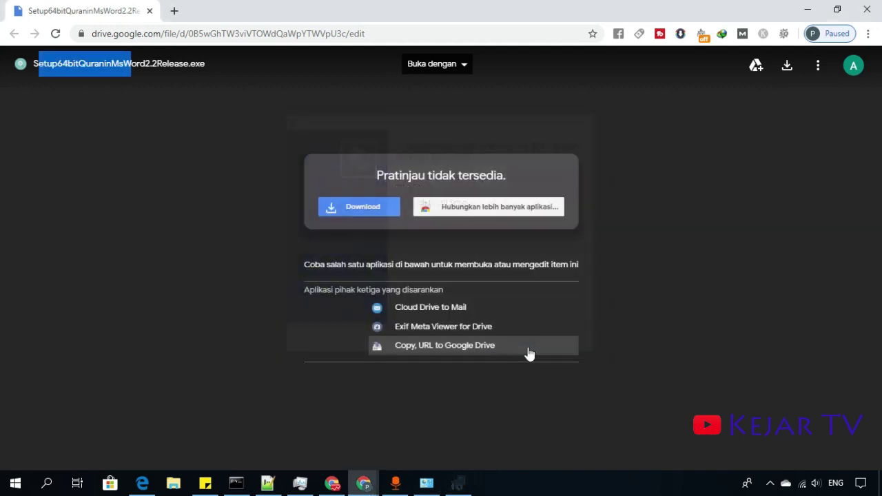
Step: Launch Word 2010 via Windows search and close the Office activation warning
{"action": "key", "text": "super"}
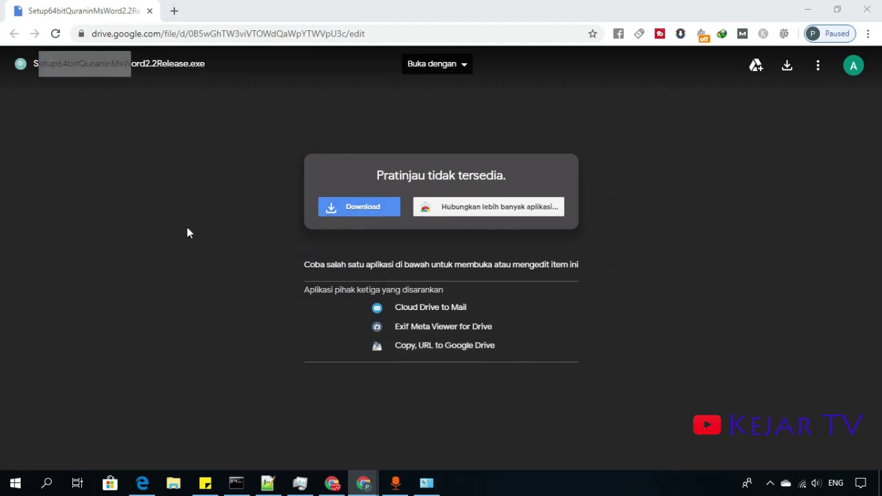
{"action": "type", "text": "word"}
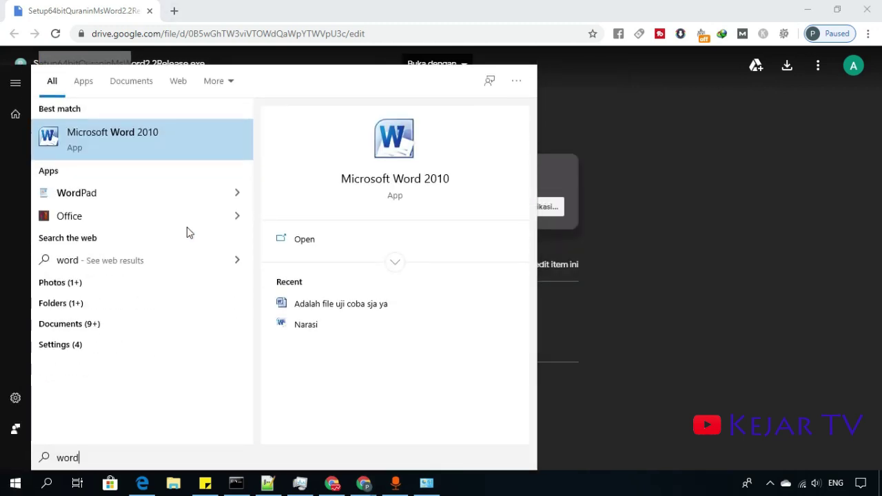
{"action": "key", "text": "Return"}
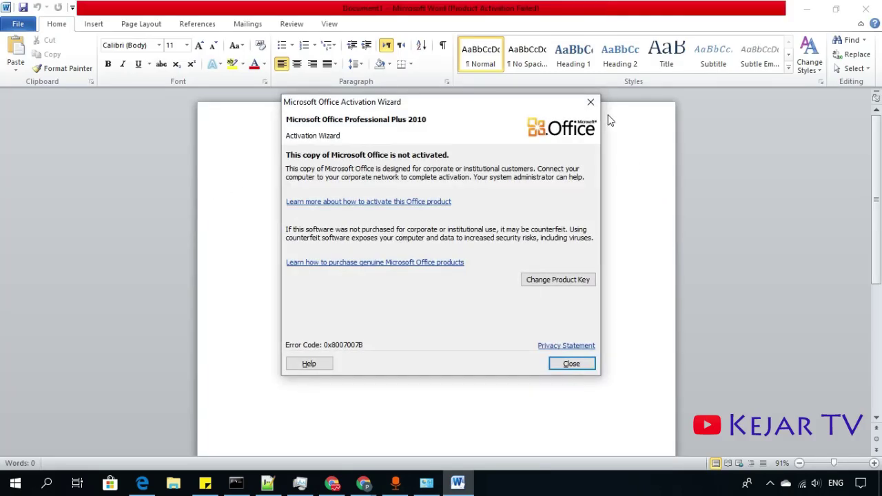
{"action": "left_click", "coordinate": [581, 105]}
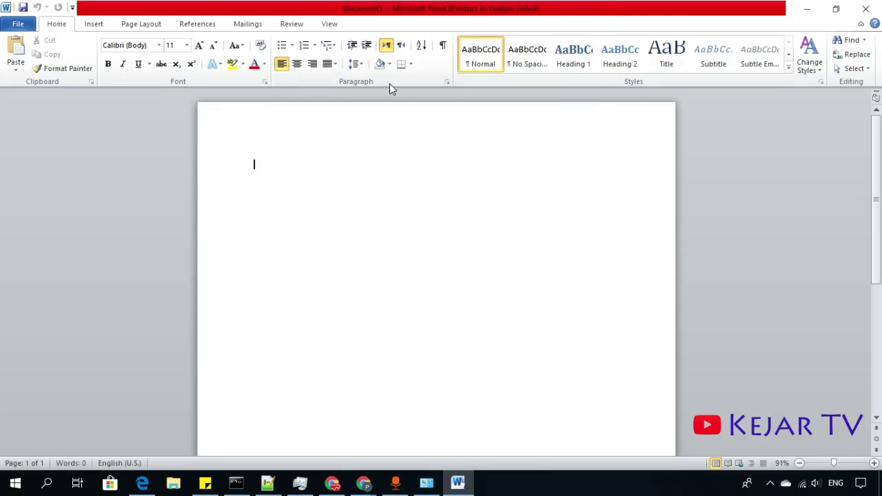
Step: Look through the Review, View, Mailings, References, Insert and Home ribbon tabs
{"action": "left_click", "coordinate": [298, 26]}
{"action": "left_click", "coordinate": [318, 24]}
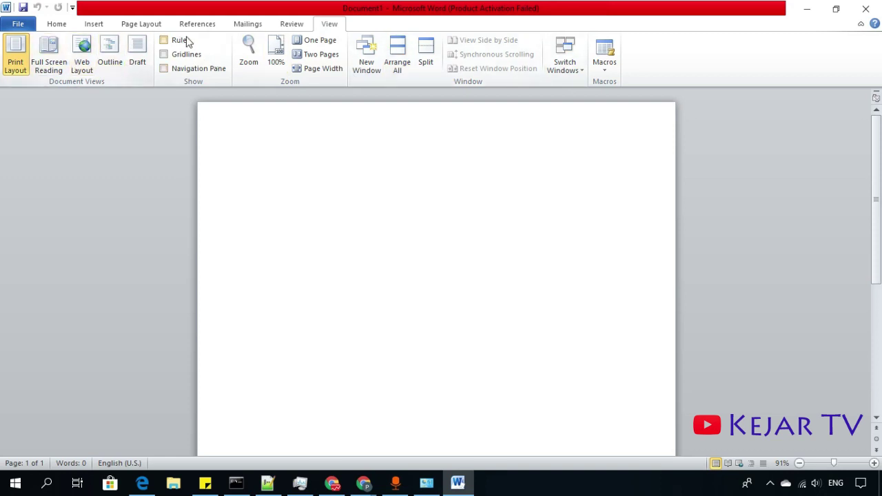
{"action": "left_click", "coordinate": [295, 25]}
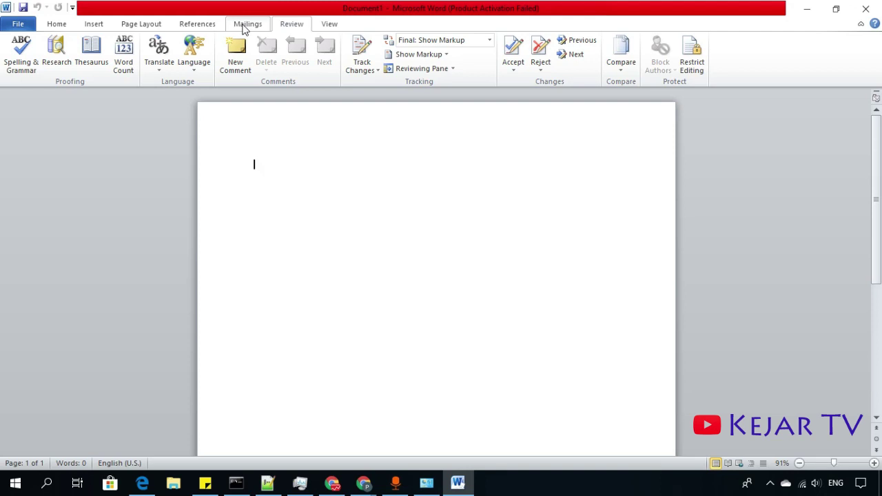
{"action": "left_click", "coordinate": [246, 24]}
{"action": "left_click", "coordinate": [197, 25]}
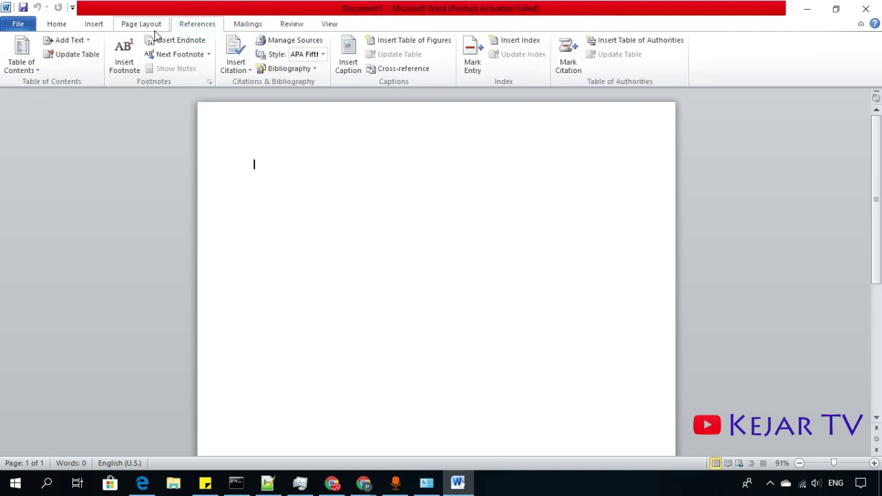
{"action": "left_click", "coordinate": [94, 25]}
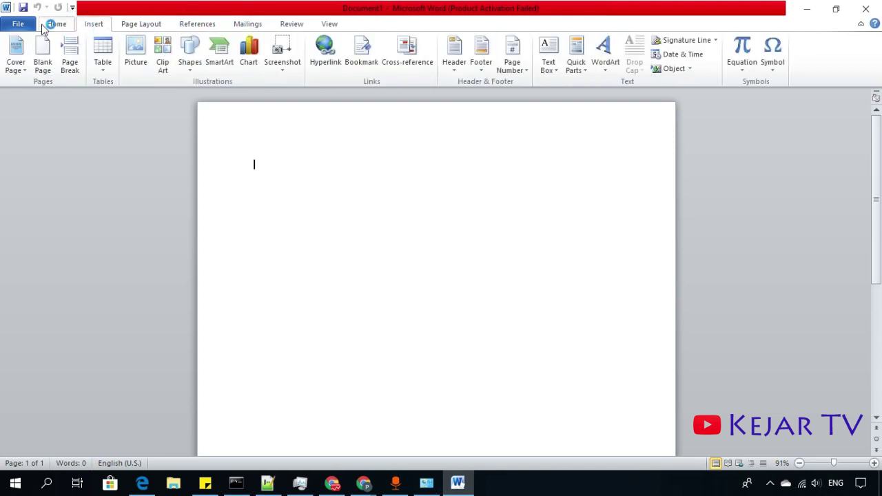
{"action": "left_click", "coordinate": [55, 24]}
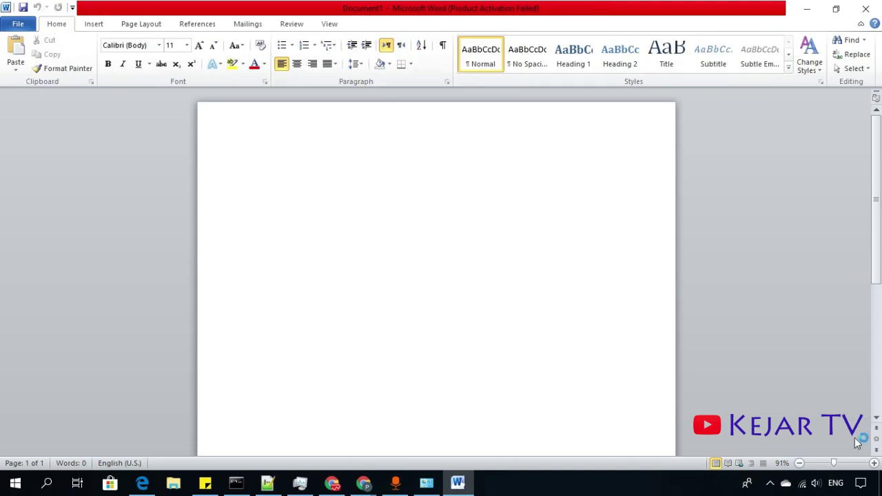
Step: Use a right-click menu in the bottom-right corner of the screen
{"action": "left_click", "coordinate": [770, 483]}
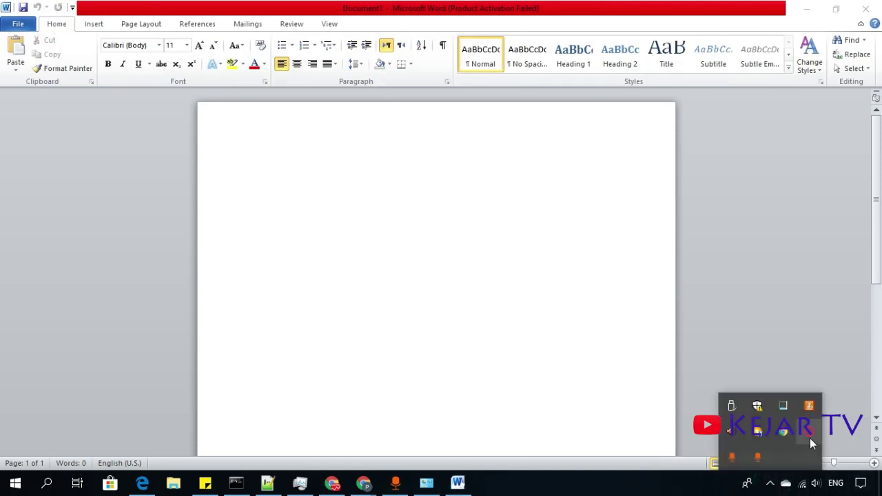
{"action": "right_click", "coordinate": [811, 441]}
{"action": "left_click", "coordinate": [790, 447]}
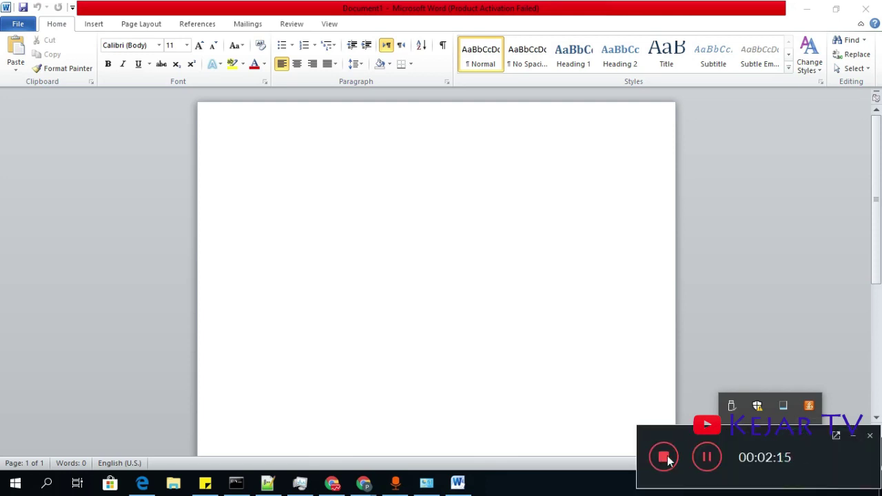
{"action": "left_click", "coordinate": [704, 459]}
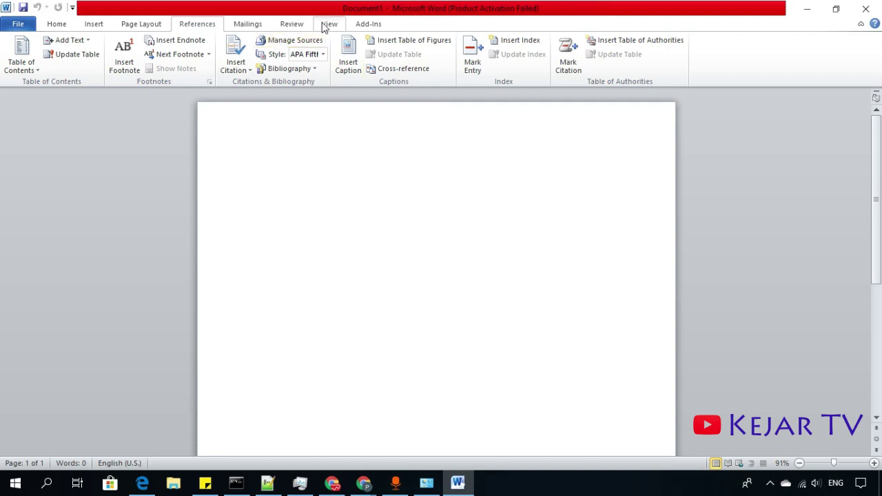
Step: Open Browse Al-Quran from the Add-Ins tab's Al-Quran menu, continuing past the error
{"action": "left_click", "coordinate": [370, 26]}
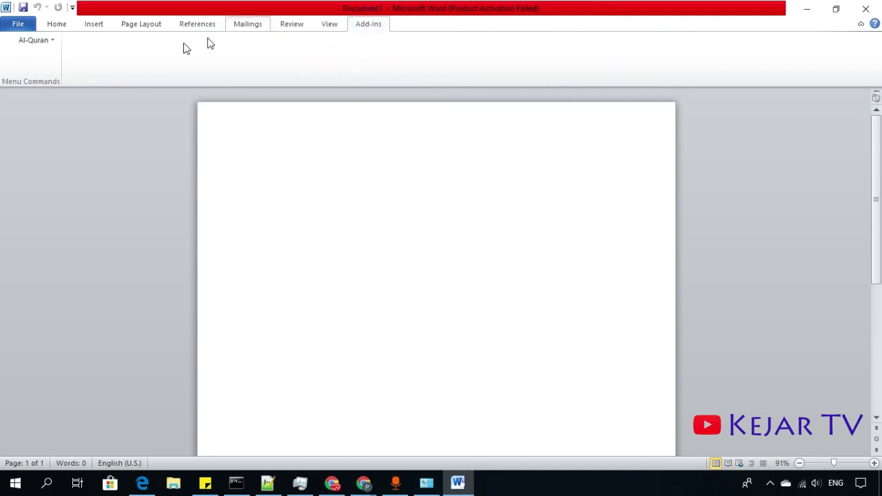
{"action": "left_click", "coordinate": [50, 41]}
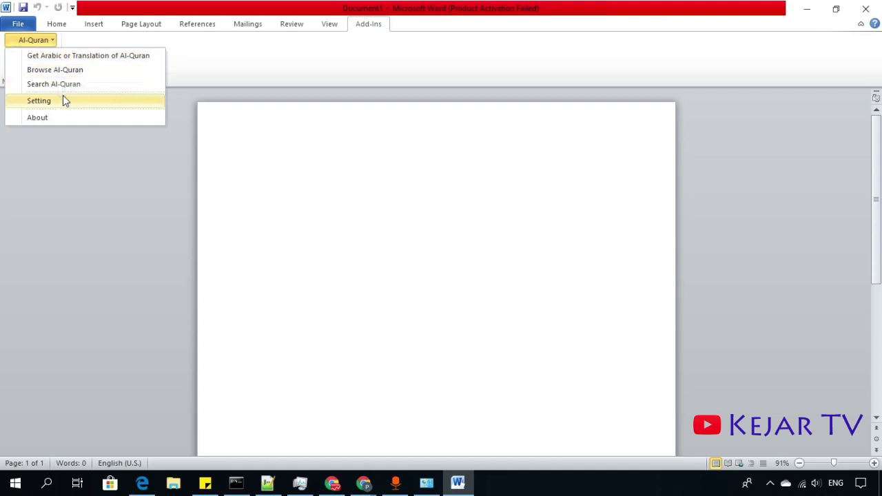
{"action": "left_click", "coordinate": [62, 72]}
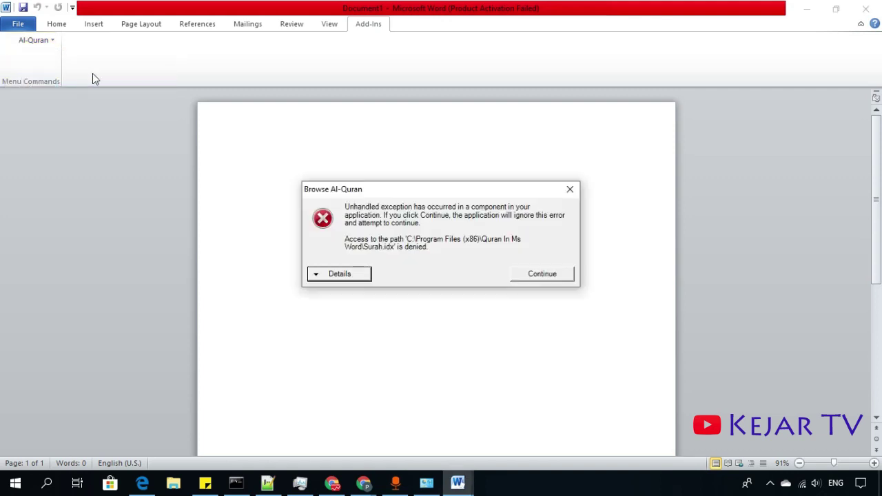
{"action": "left_click", "coordinate": [525, 273]}
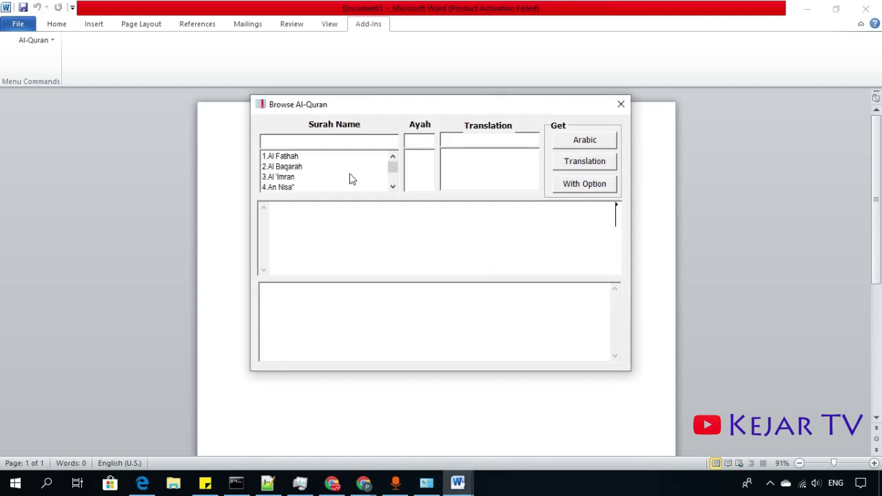
Step: Get the Arabic text of Al Fatihah ayah 1, copy it, and close the window
{"action": "left_click", "coordinate": [278, 156]}
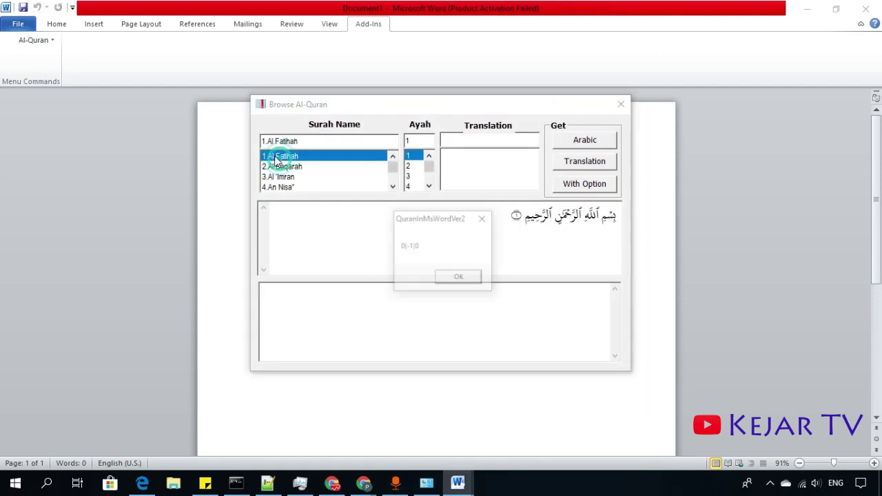
{"action": "left_click", "coordinate": [460, 278]}
{"action": "left_click_drag", "start_coordinate": [517, 218], "coordinate": [627, 217]}
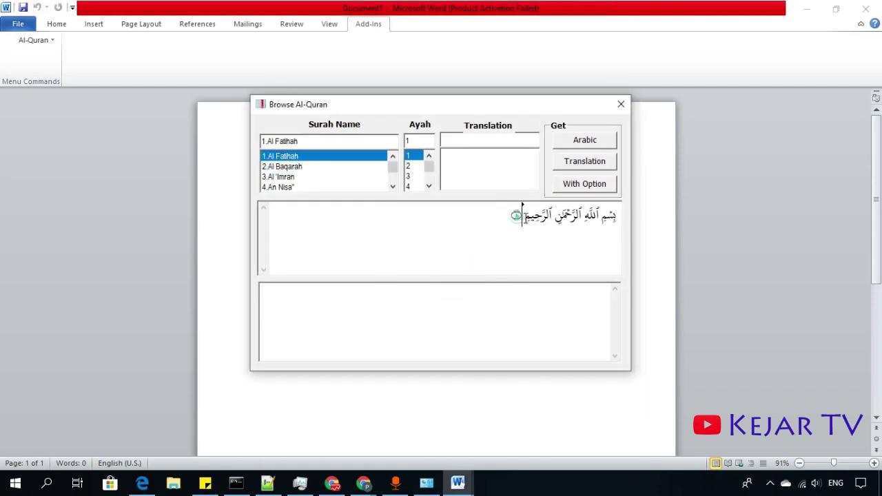
{"action": "right_click", "coordinate": [612, 218]}
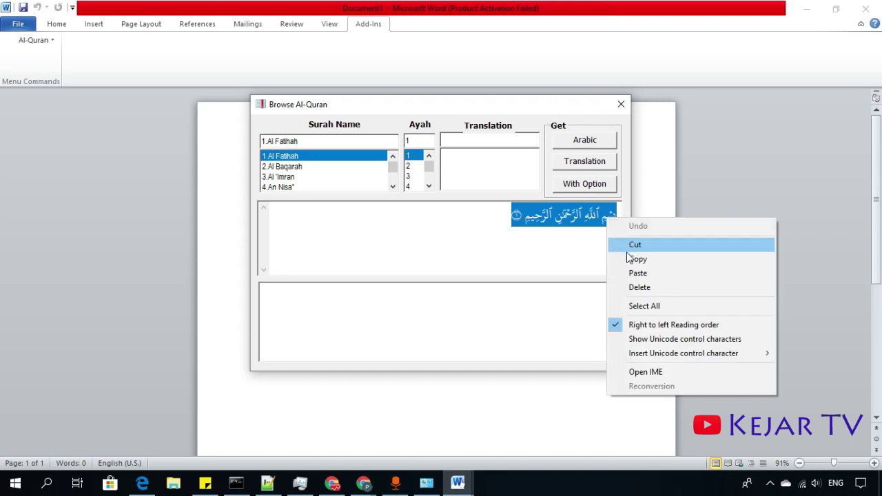
{"action": "left_click", "coordinate": [629, 256]}
{"action": "left_click", "coordinate": [621, 104]}
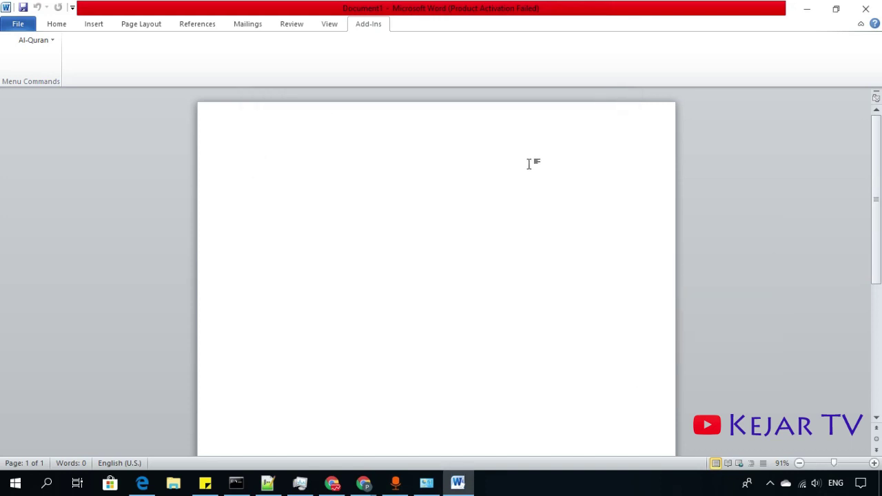
Step: Paste Al Fatihah verse 1 with Keep Text Only and place the cursor after it
{"action": "right_click", "coordinate": [530, 164]}
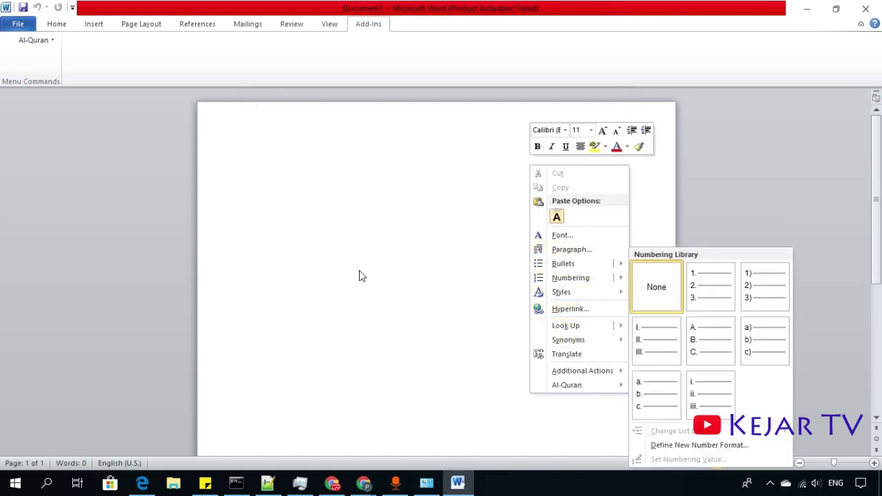
{"action": "left_click", "coordinate": [557, 218]}
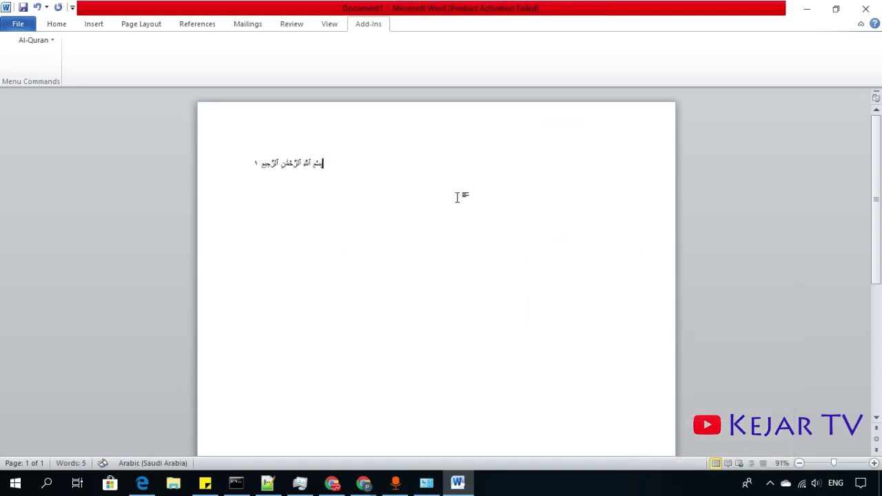
{"action": "left_click", "coordinate": [351, 166]}
{"action": "left_click", "coordinate": [350, 162]}
{"action": "left_click", "coordinate": [770, 483]}
{"action": "left_click", "coordinate": [814, 441]}
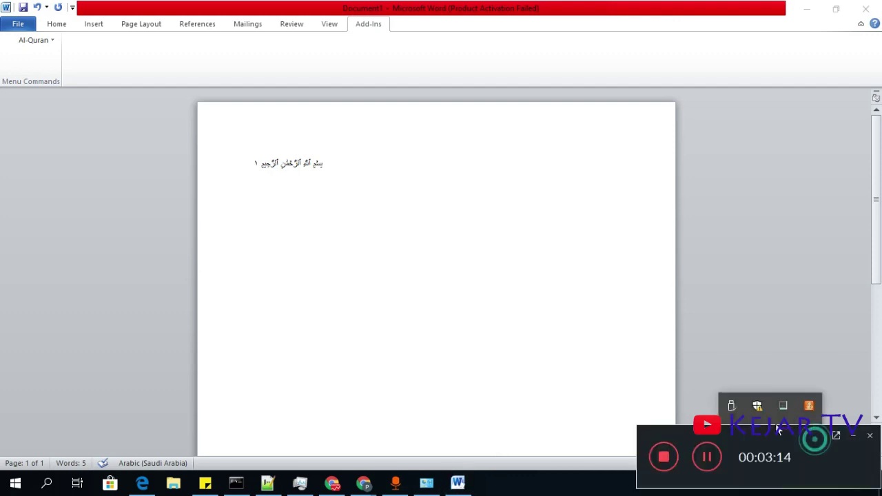
{"action": "left_click", "coordinate": [664, 457]}
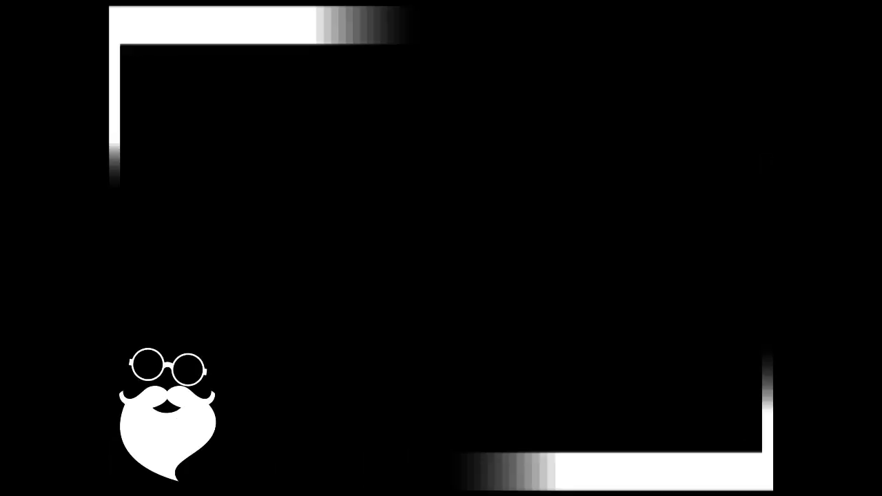